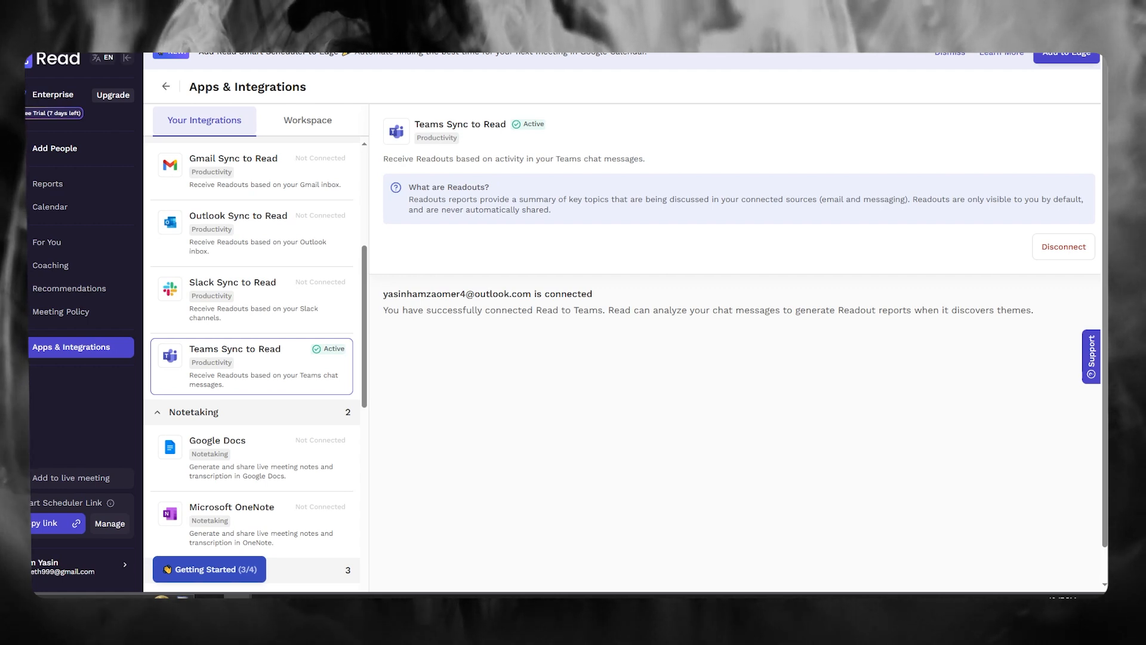
- View Google Calendar details, then start connecting the Push to Teams integration under Messaging
left_click(120, 355)
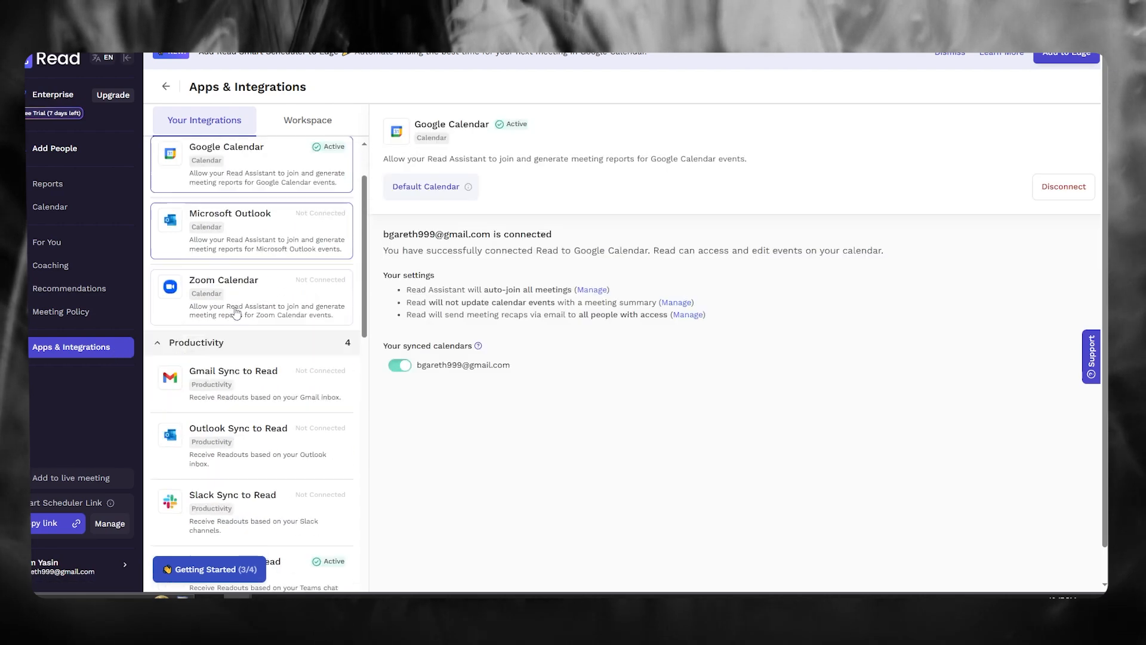
scroll(246, 268, "down", 5)
scroll(260, 305, "down", 5)
scroll(265, 321, "up", 10)
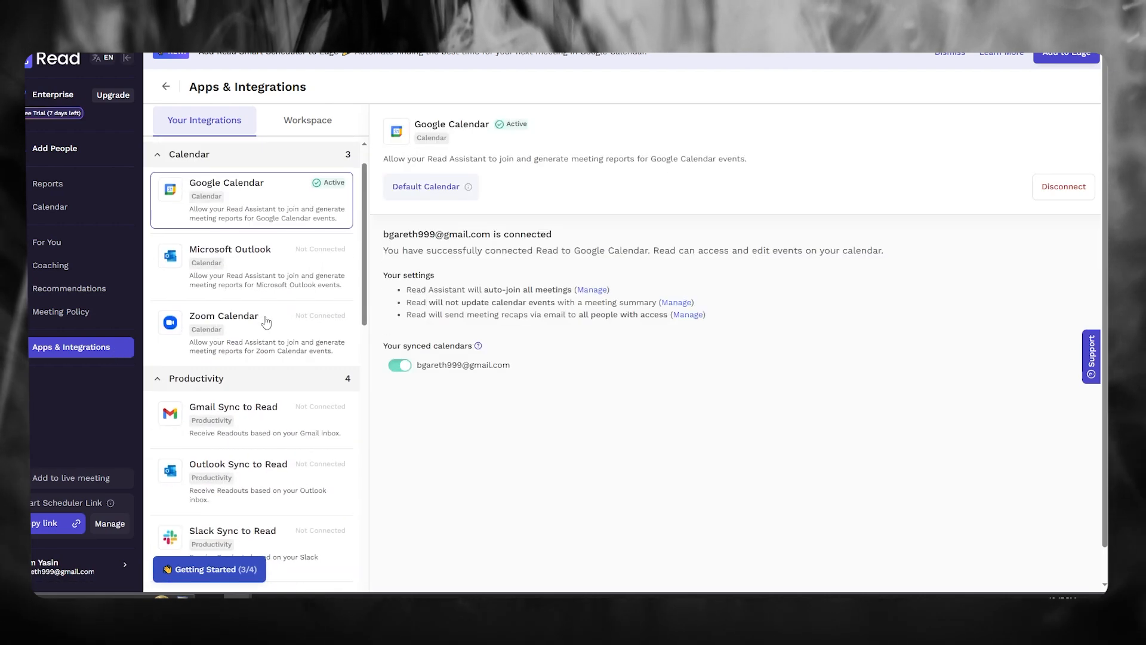
scroll(266, 321, "down", 3)
scroll(265, 321, "down", 3)
scroll(266, 322, "down", 3)
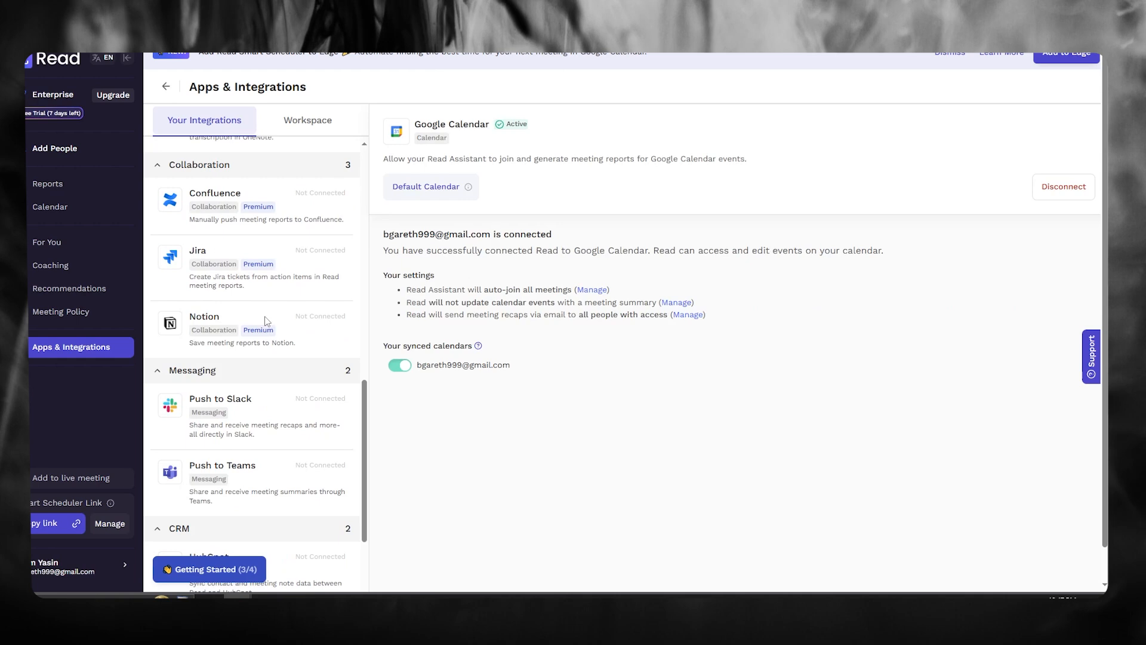
scroll(246, 443, "down", 3)
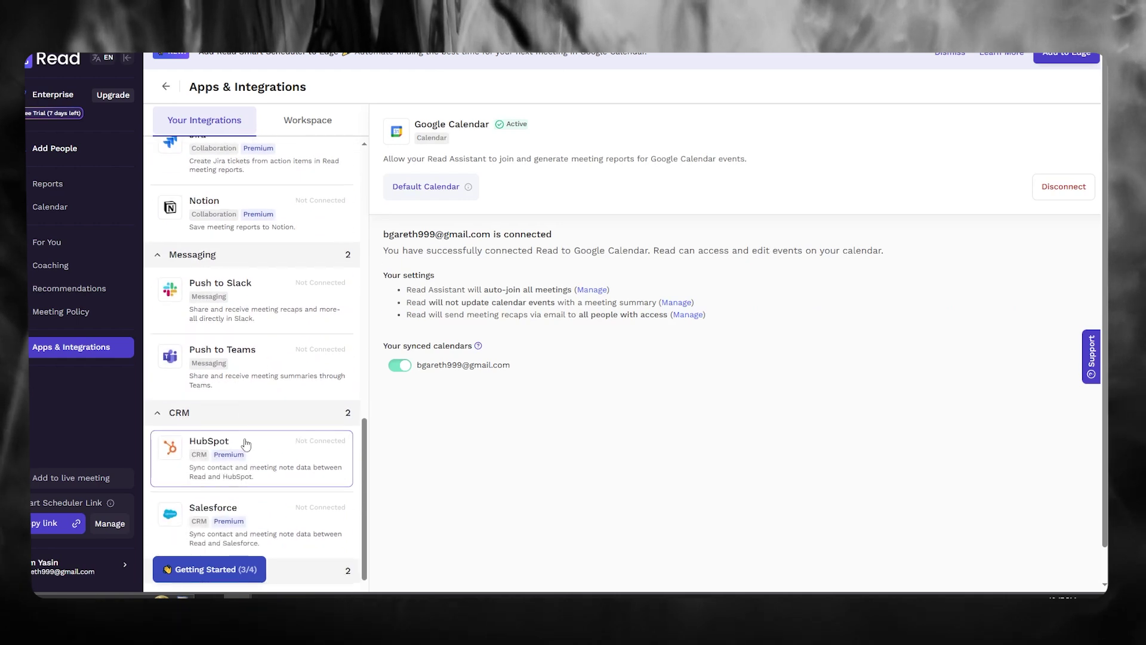
left_click(269, 369)
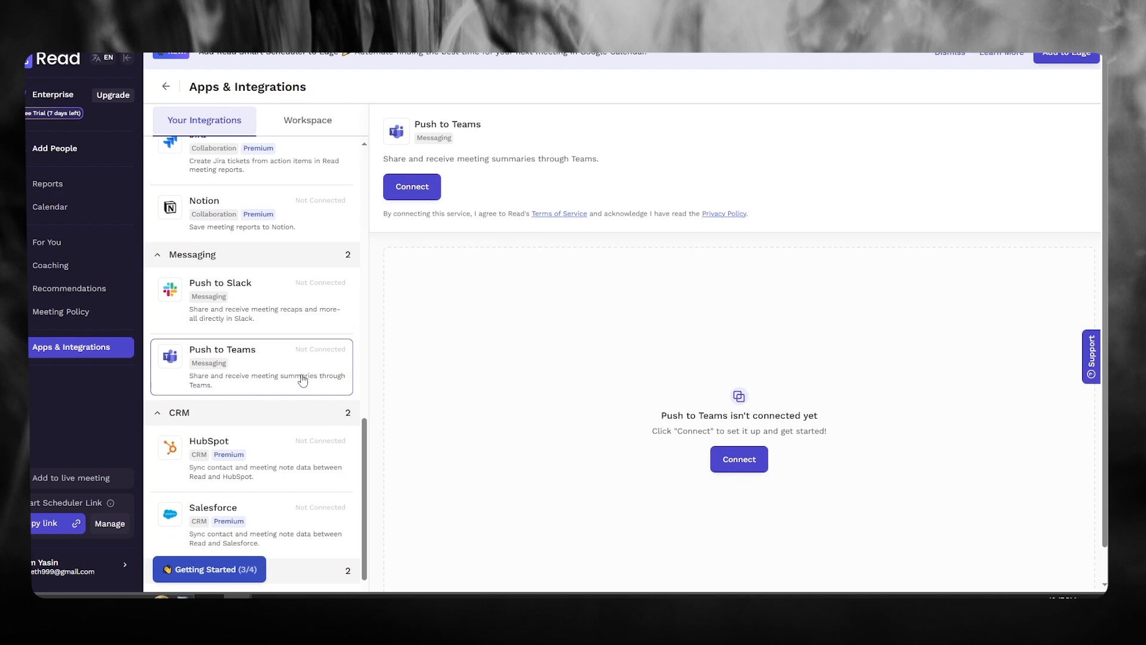
left_click(429, 188)
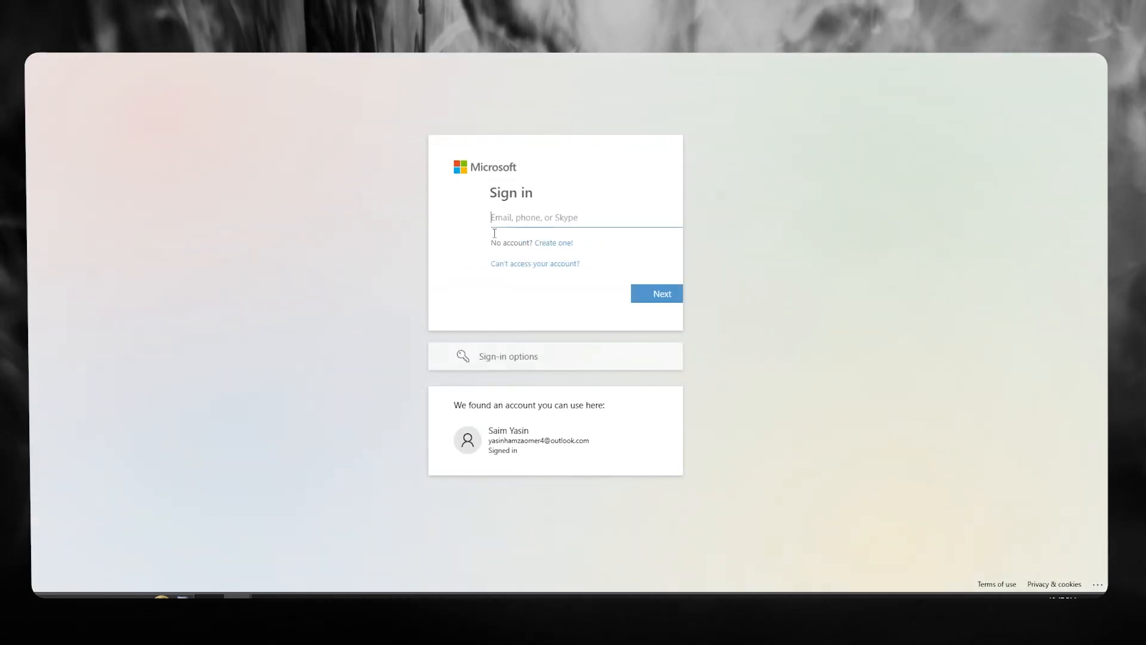
left_click(541, 439)
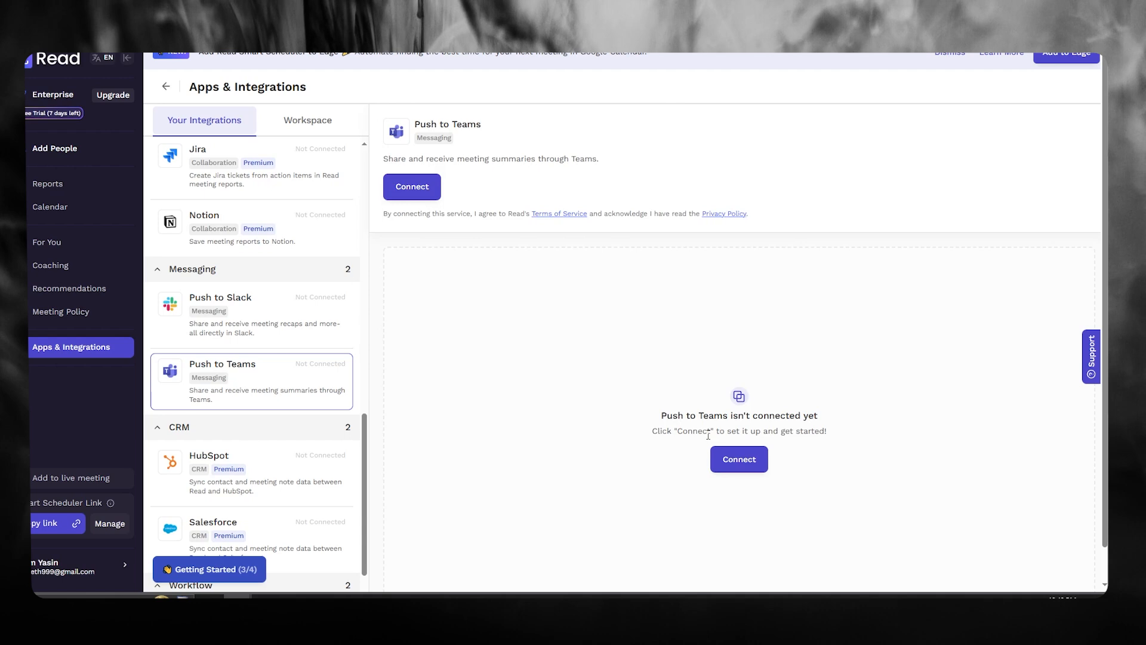
left_click(739, 459)
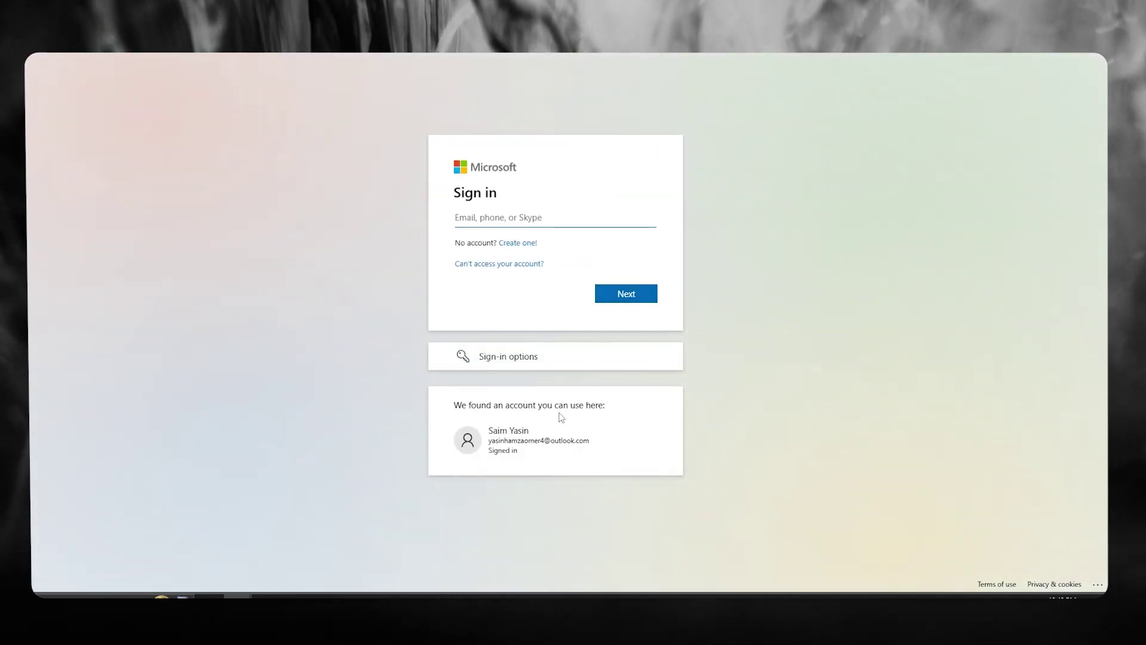
left_click(563, 441)
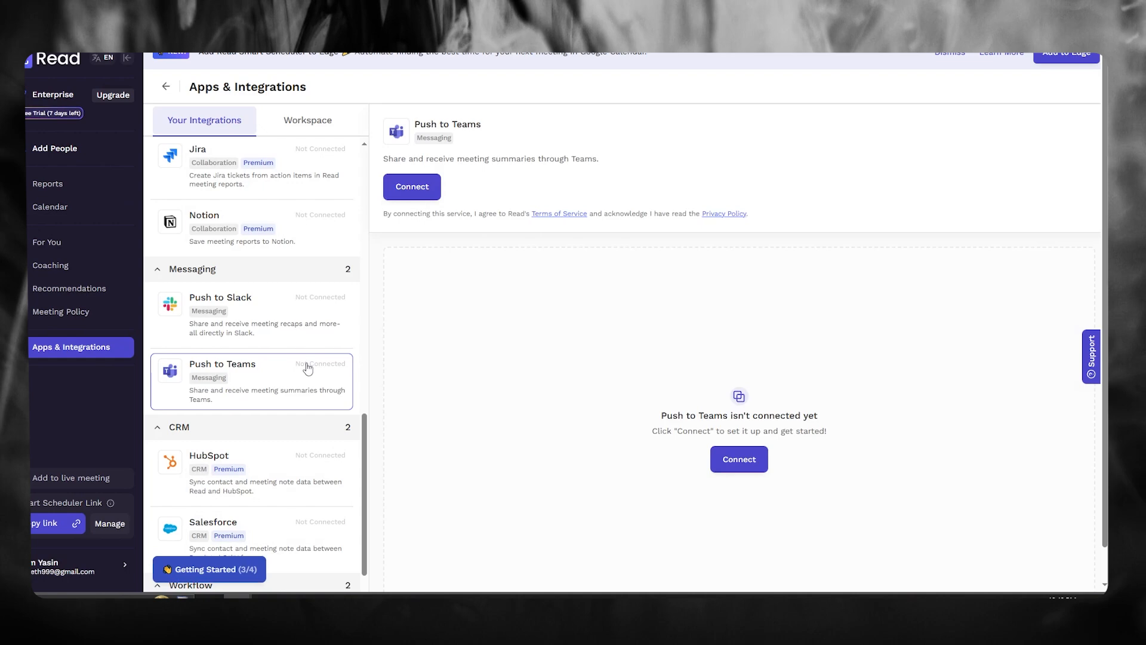
scroll(307, 368, "up", 8)
scroll(308, 368, "up", 4)
scroll(307, 367, "down", 3)
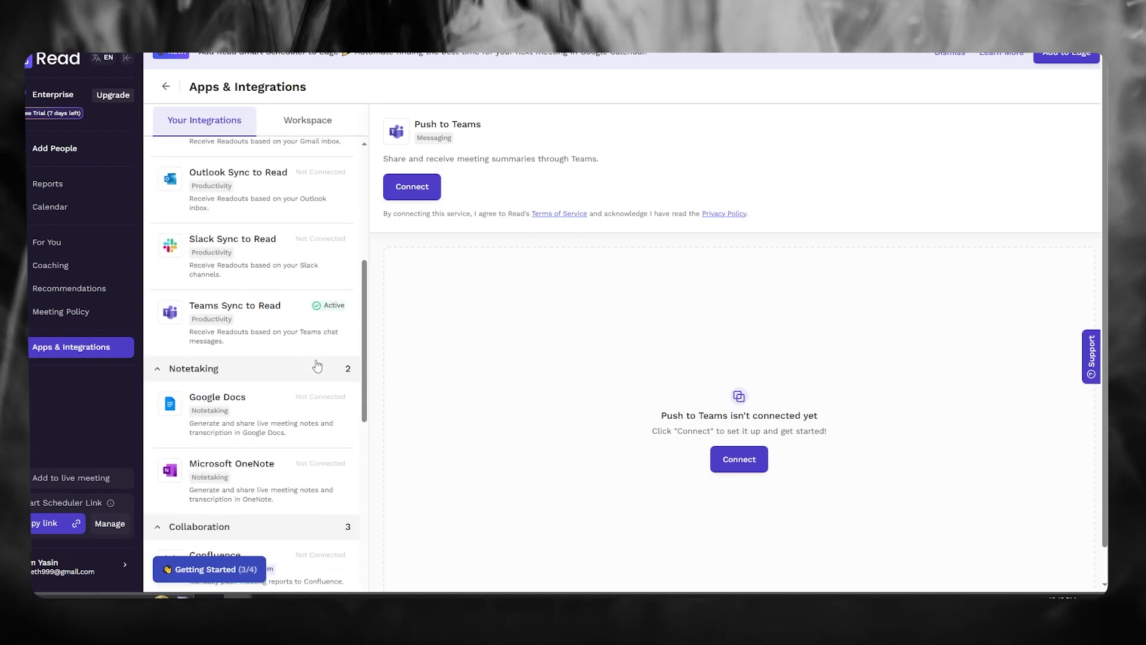
- Review the Teams Sync to Read card's description and success message confirming it is Active
left_click(266, 332)
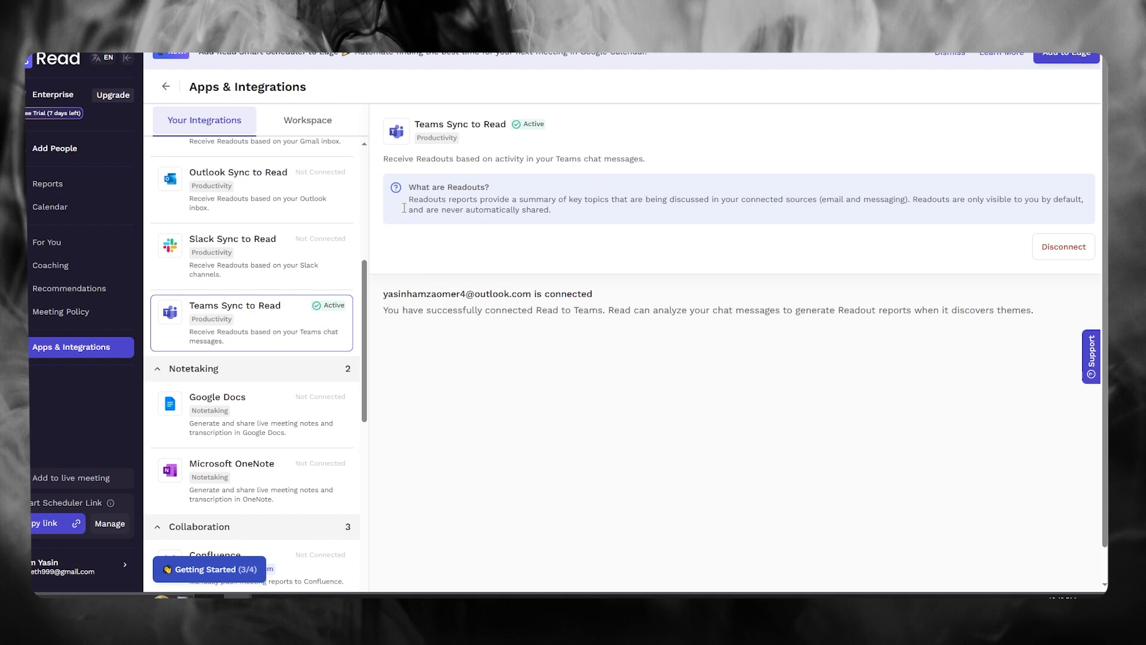
left_click_drag(378, 159, 650, 159)
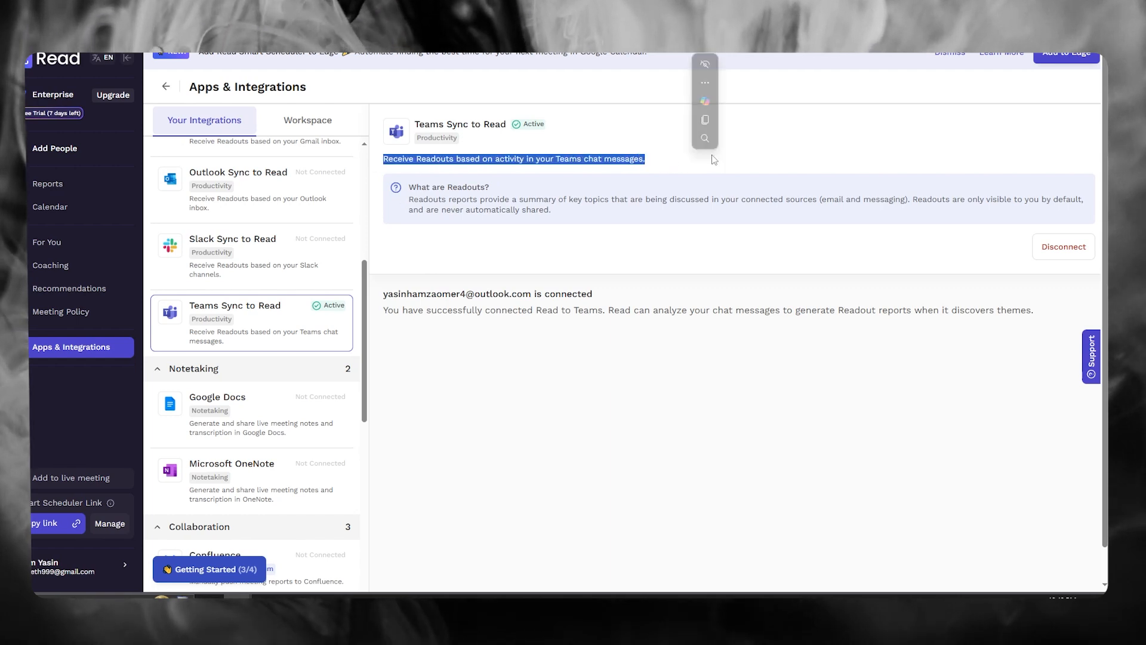
left_click(742, 202)
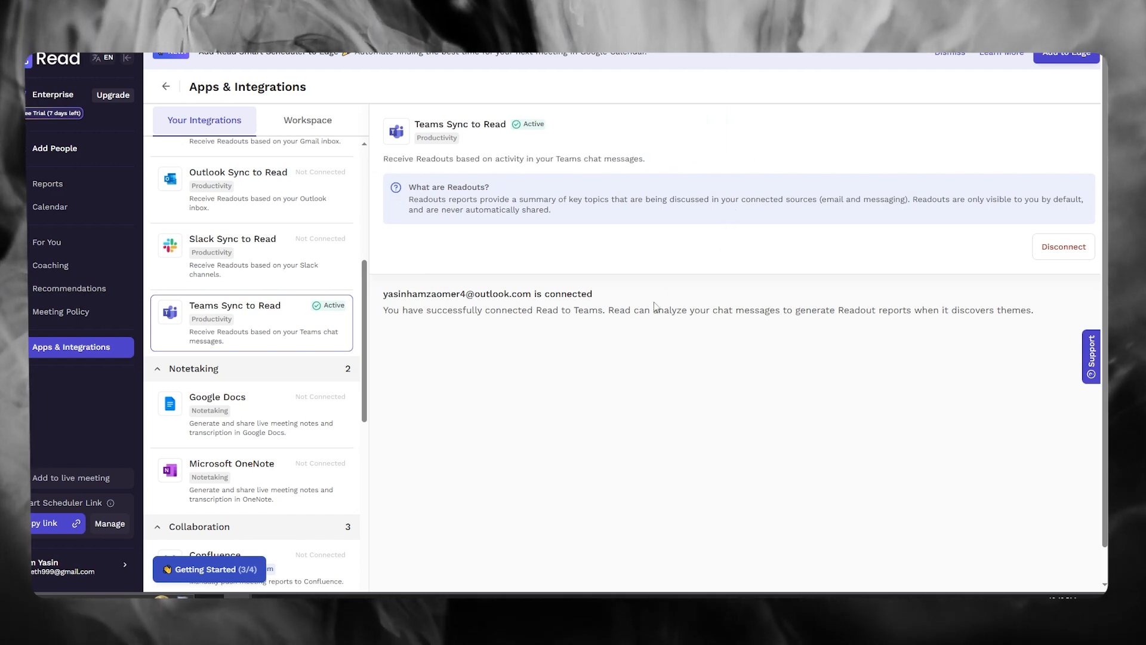
left_click_drag(609, 310, 909, 330)
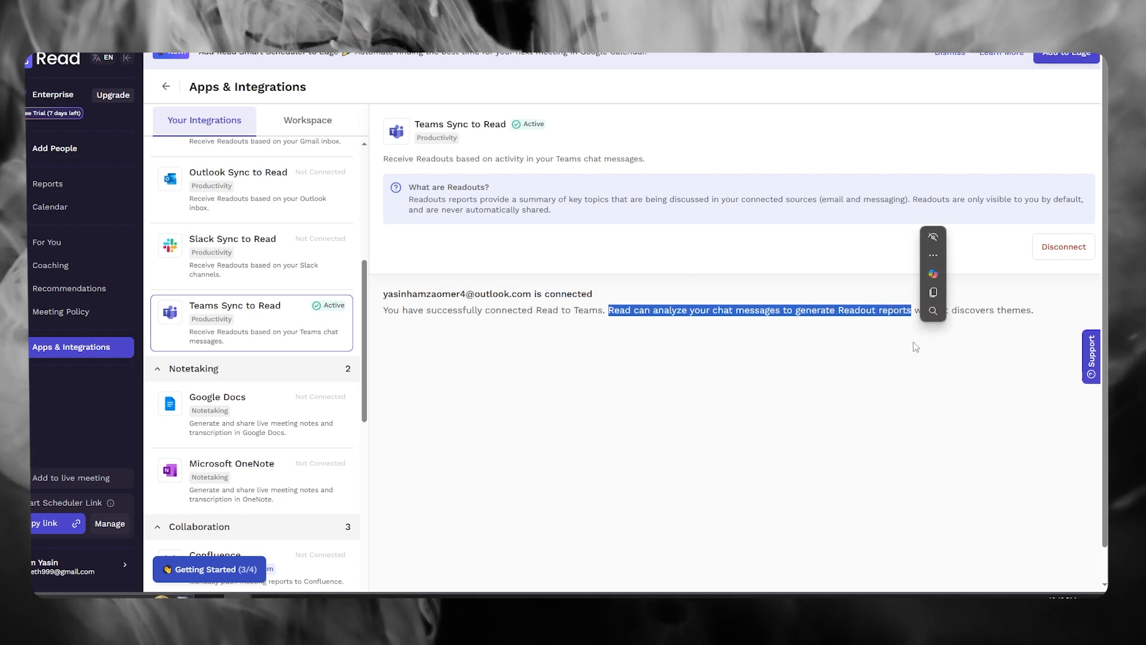
left_click(933, 329)
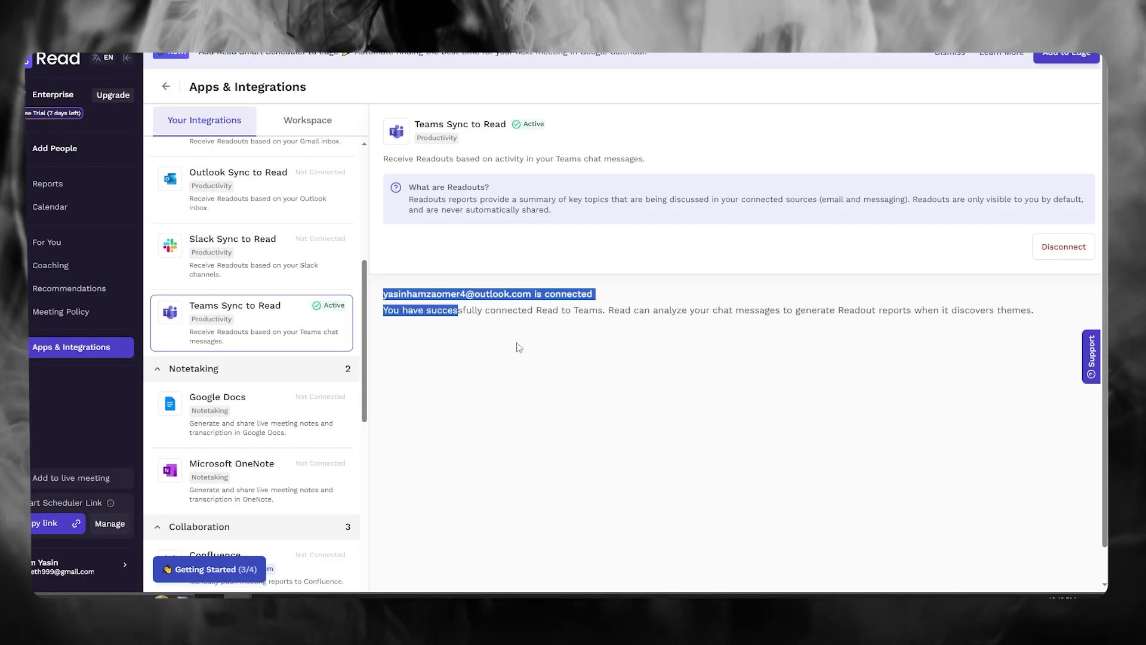
- Highlight the connection confirmation message, then go to the Reports page listing meeting reports
left_click_drag(385, 293, 711, 312)
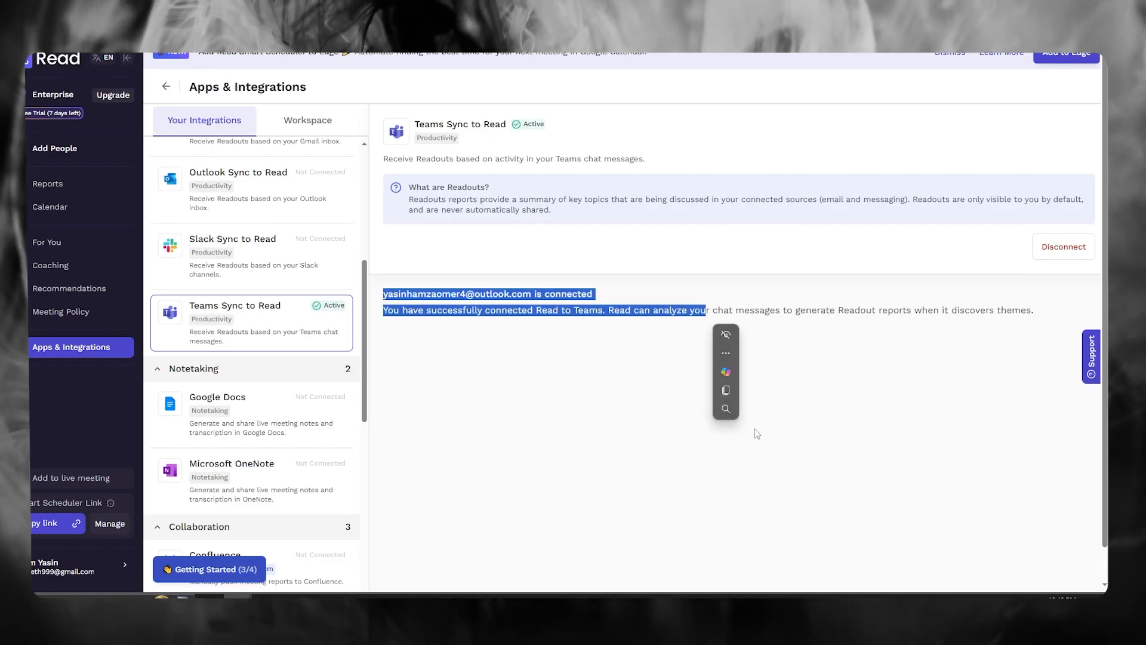
left_click(761, 317)
left_click(47, 183)
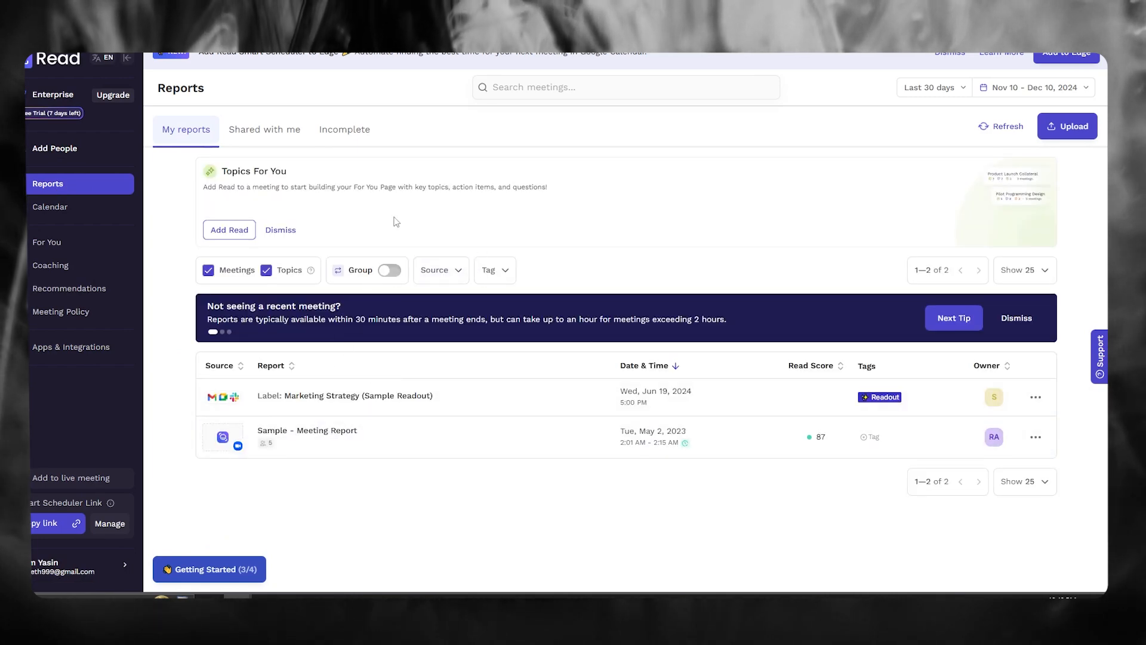
left_click(263, 129)
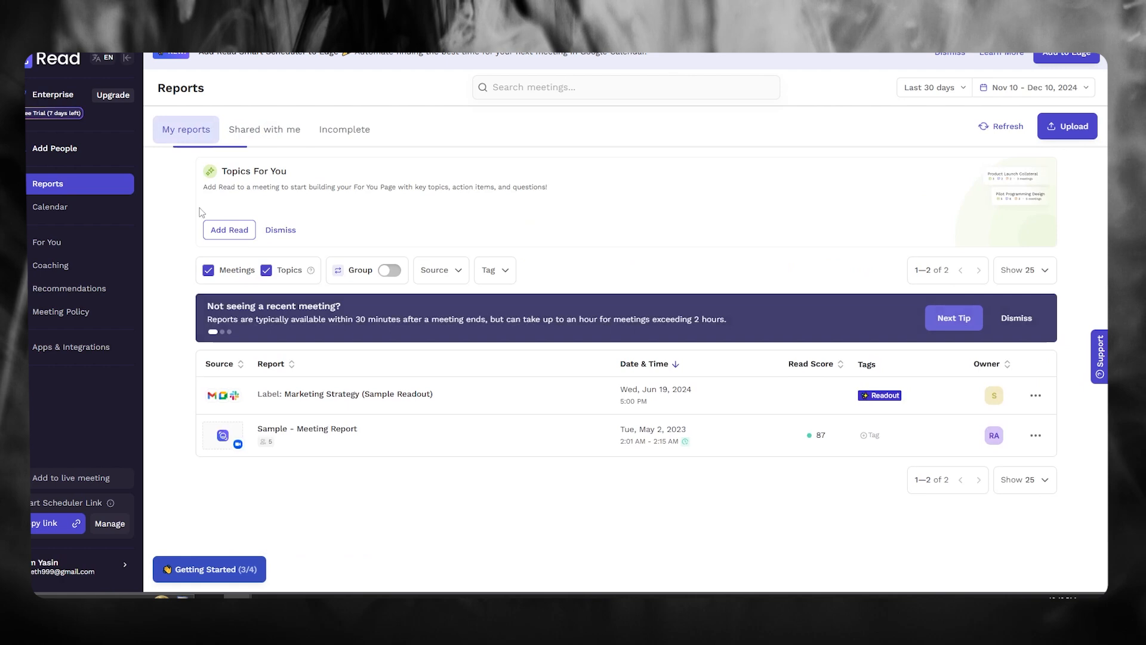
left_click(185, 129)
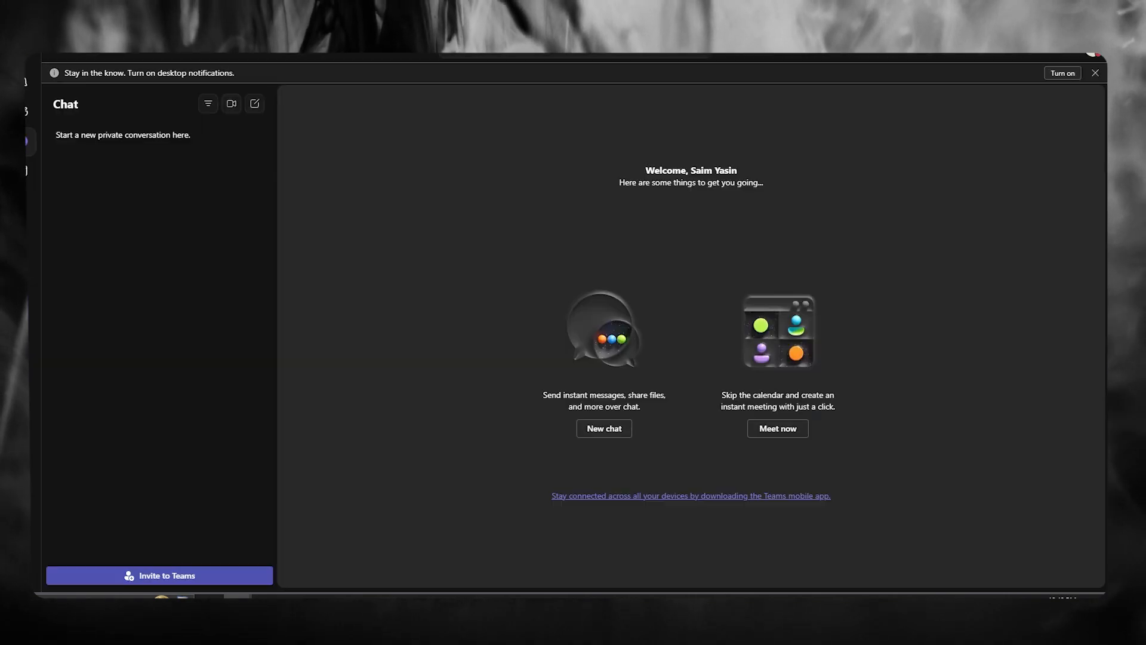